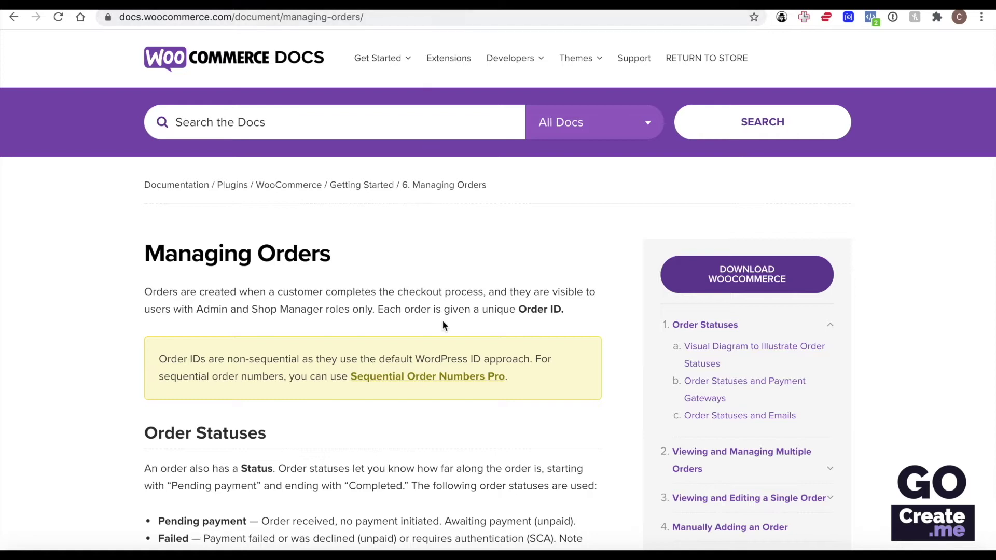
Scroll the Managing Orders docs page down to the Order Statuses descriptions.
{"action": "scroll", "coordinate": [443, 322], "scroll_direction": "down", "scroll_amount": 2}
{"action": "scroll", "coordinate": [443, 322], "scroll_direction": "down", "scroll_amount": 4}
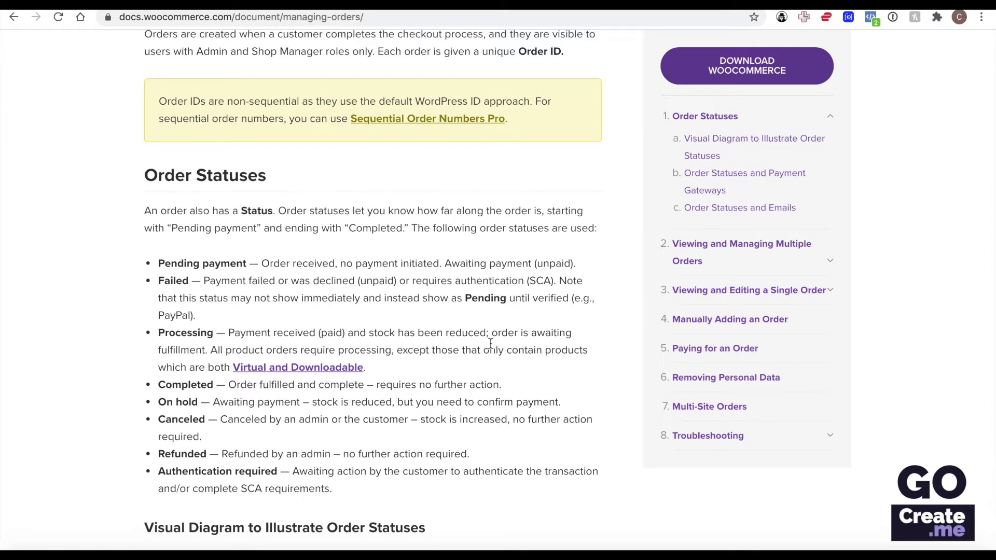
{"action": "scroll", "coordinate": [490, 344], "scroll_direction": "down", "scroll_amount": 1}
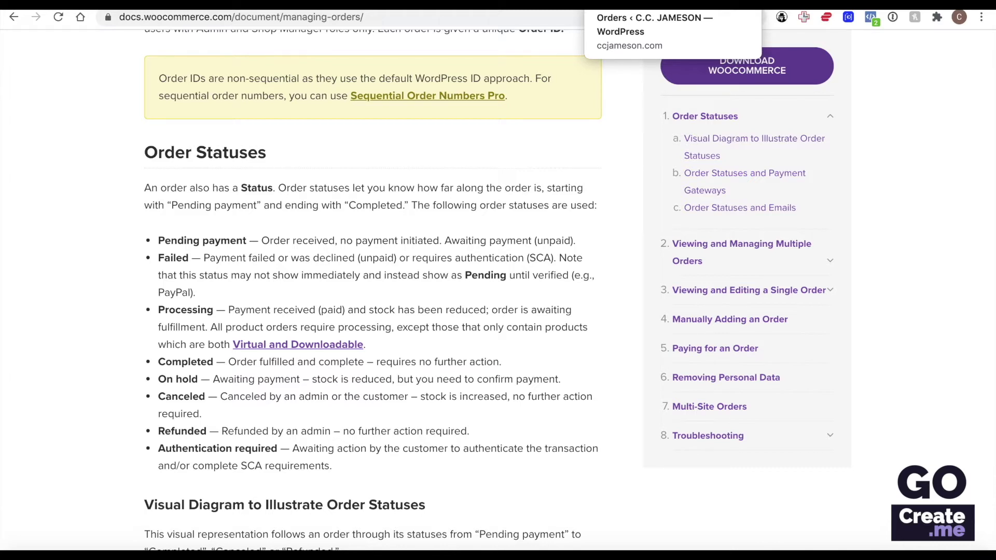
On the Orders page, enable the Actions column in Screen Options.
{"action": "left_click", "coordinate": [602, 4]}
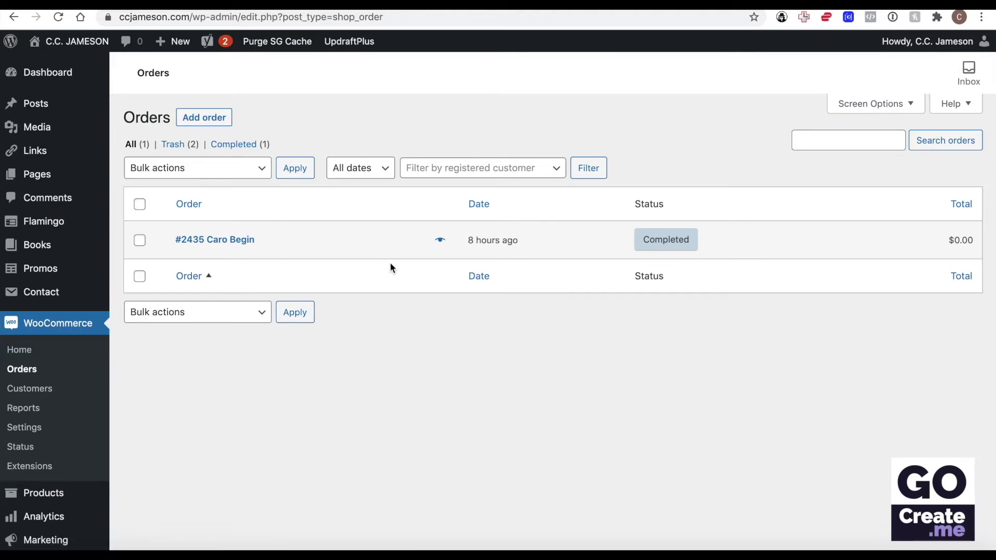
{"action": "left_click", "coordinate": [862, 103]}
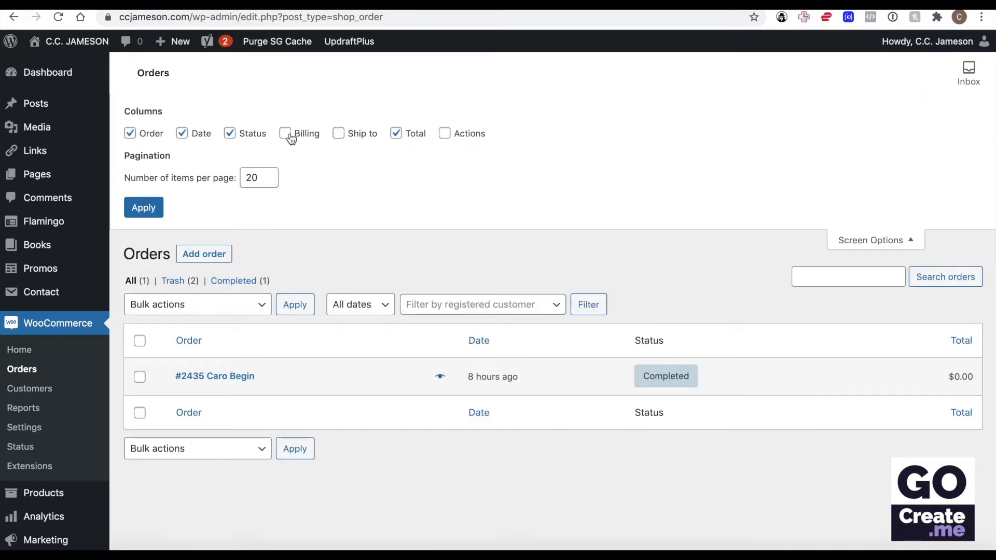
{"action": "left_click", "coordinate": [455, 143]}
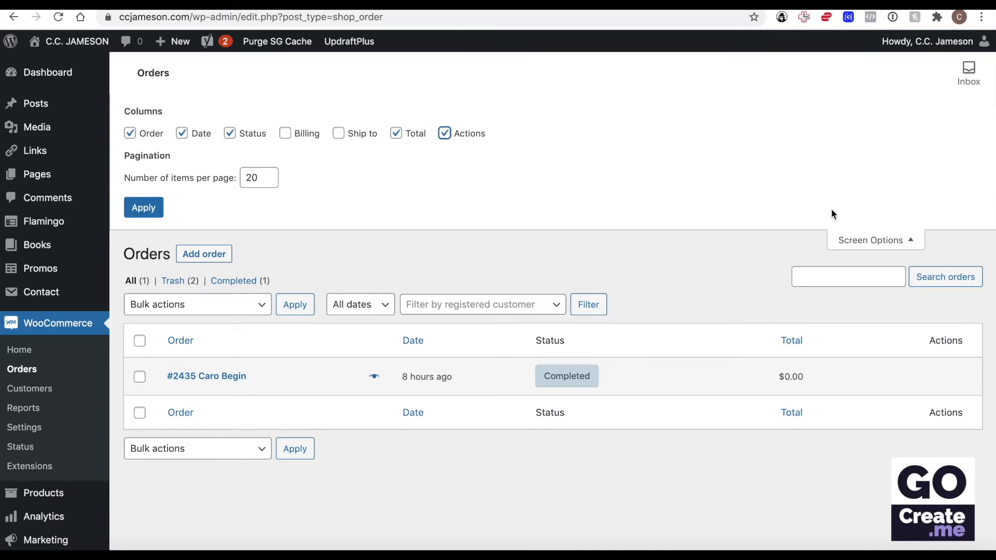
{"action": "left_click", "coordinate": [852, 240]}
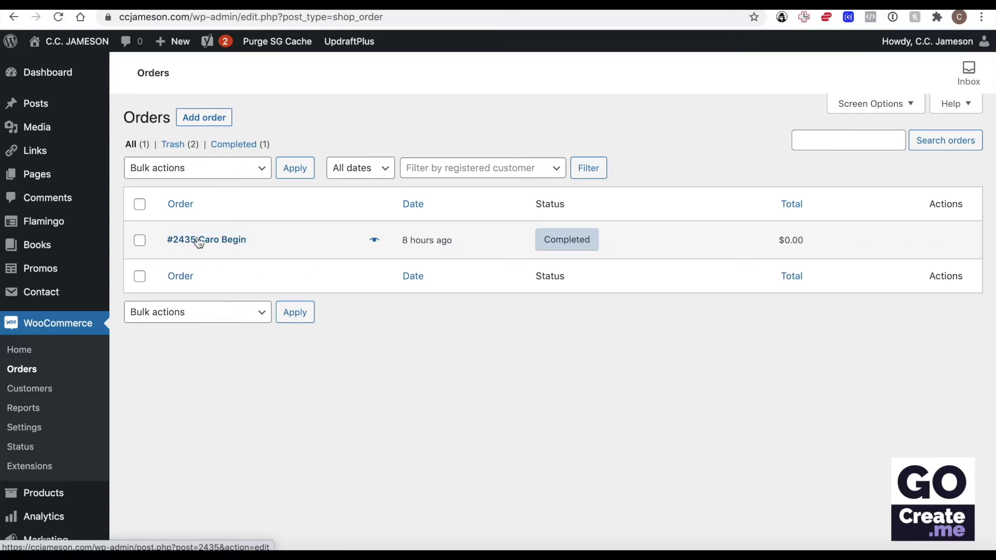
Save order #2435 as Processing instead of Completed, then return to the Orders list.
{"action": "left_click", "coordinate": [224, 242]}
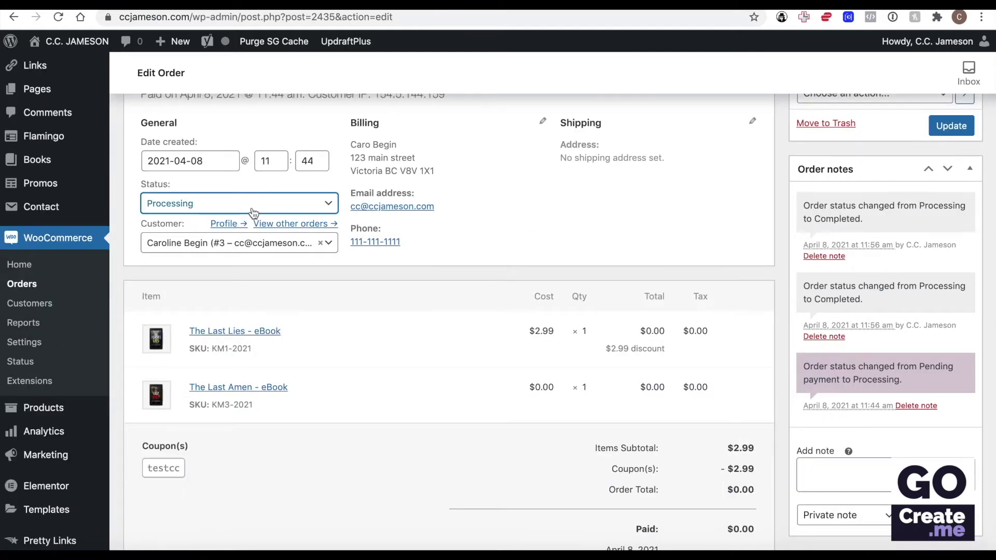
{"action": "left_click", "coordinate": [951, 126]}
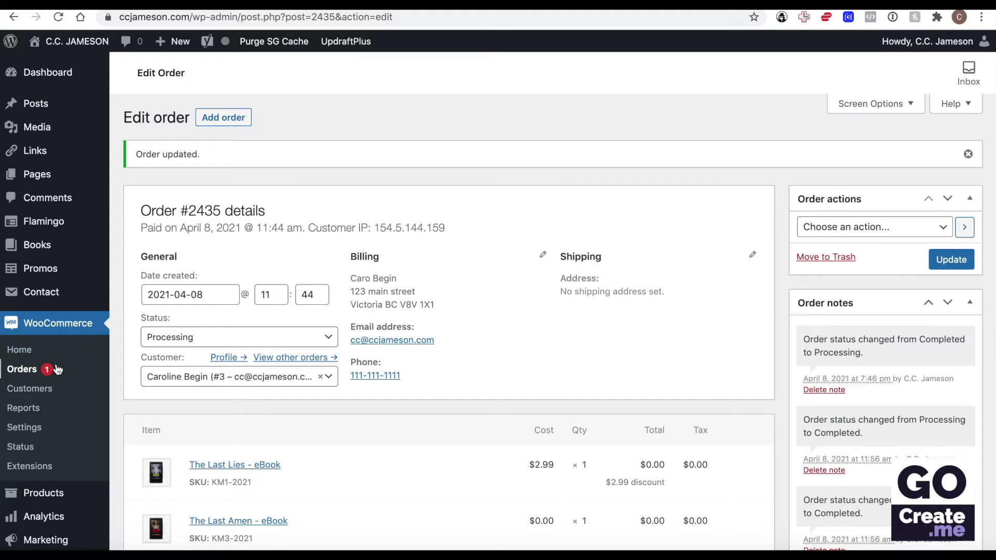
{"action": "left_click", "coordinate": [30, 369]}
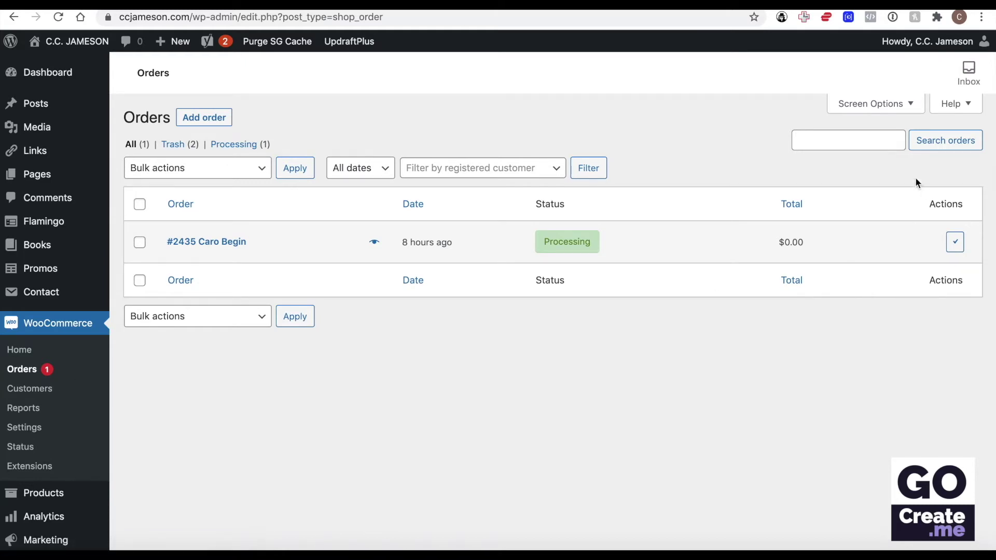
Toggle Screen Options open and shut, then open order #2435's edit page.
{"action": "left_click", "coordinate": [870, 104]}
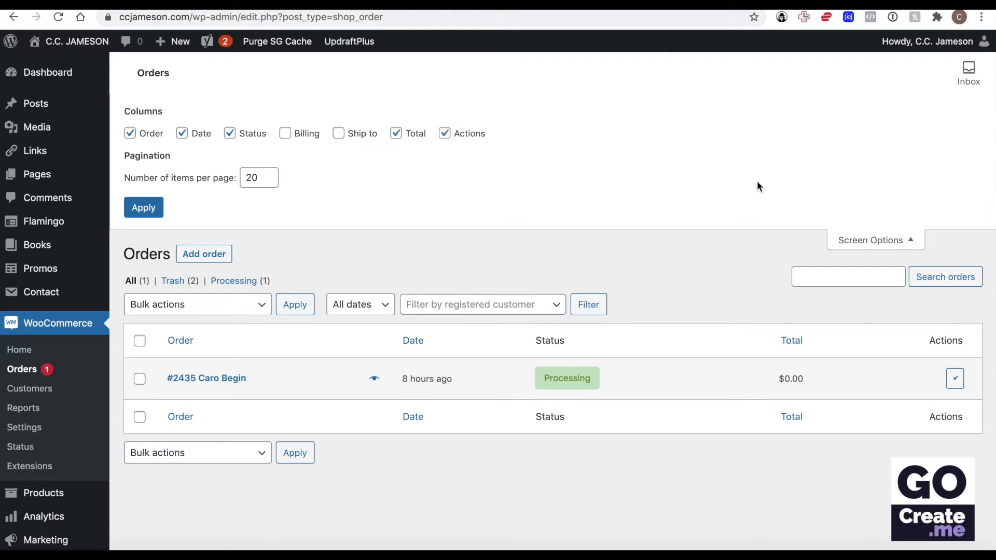
{"action": "left_click", "coordinate": [852, 239]}
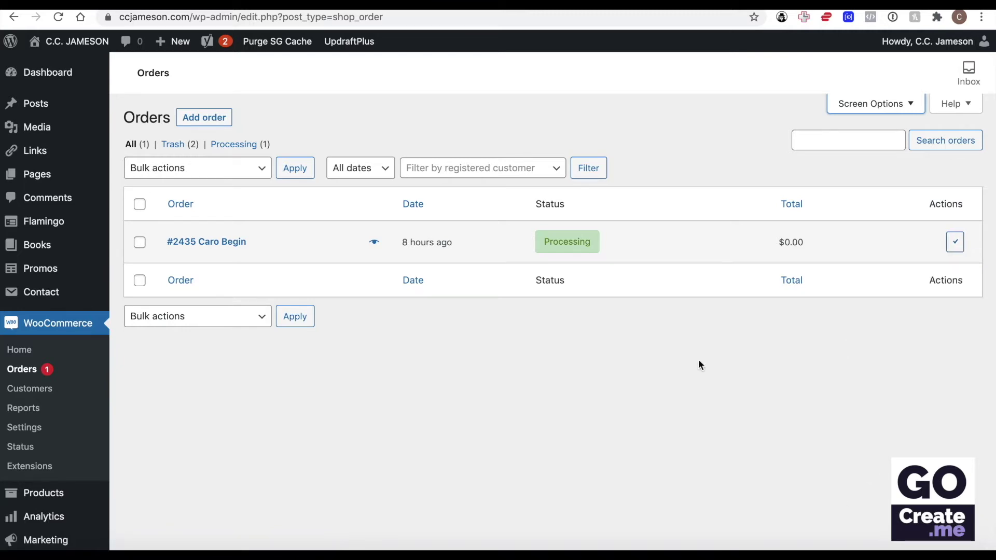
{"action": "left_click", "coordinate": [231, 244]}
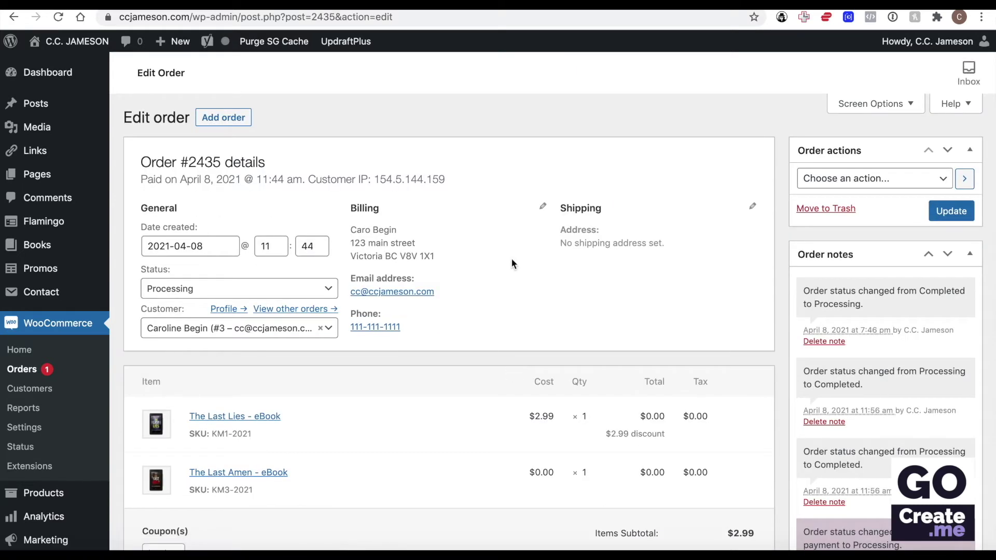
{"action": "scroll", "coordinate": [511, 257], "scroll_direction": "down", "scroll_amount": 2}
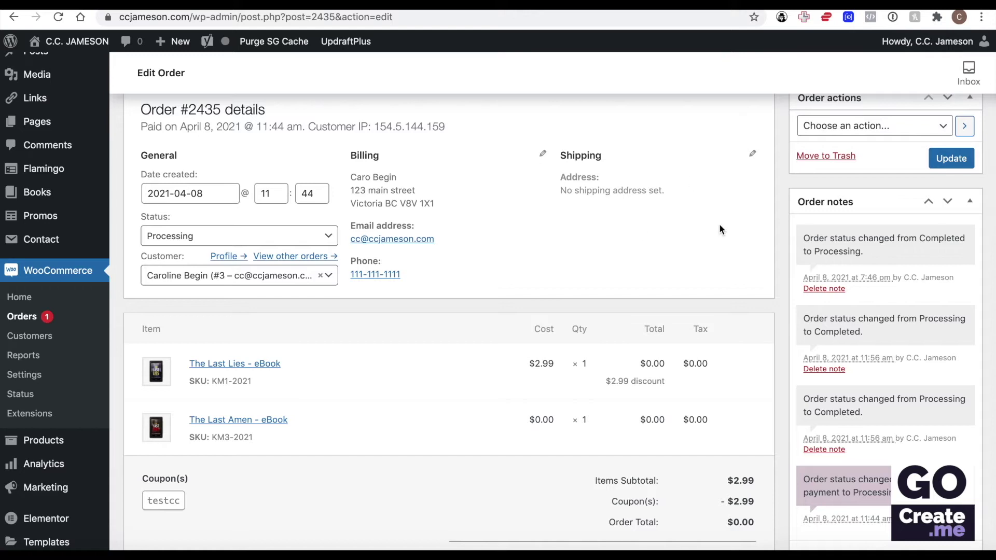
{"action": "scroll", "coordinate": [719, 225], "scroll_direction": "down", "scroll_amount": 1}
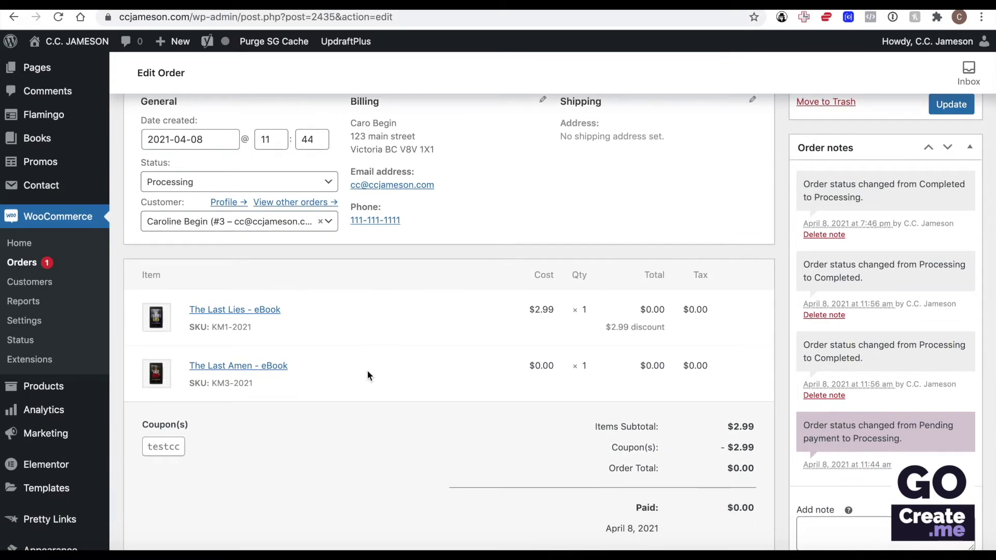
{"action": "scroll", "coordinate": [367, 370], "scroll_direction": "down", "scroll_amount": 3}
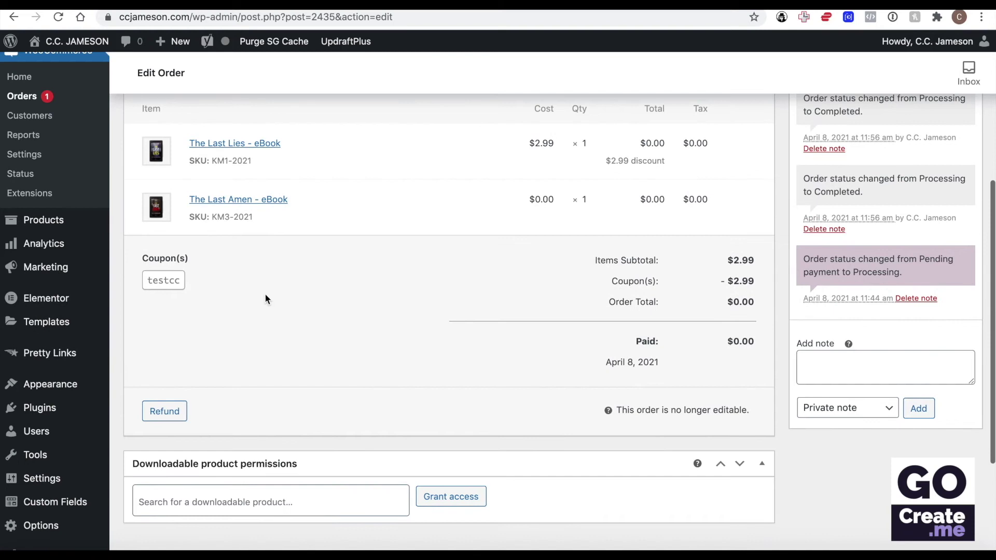
{"action": "double_click", "coordinate": [168, 285]}
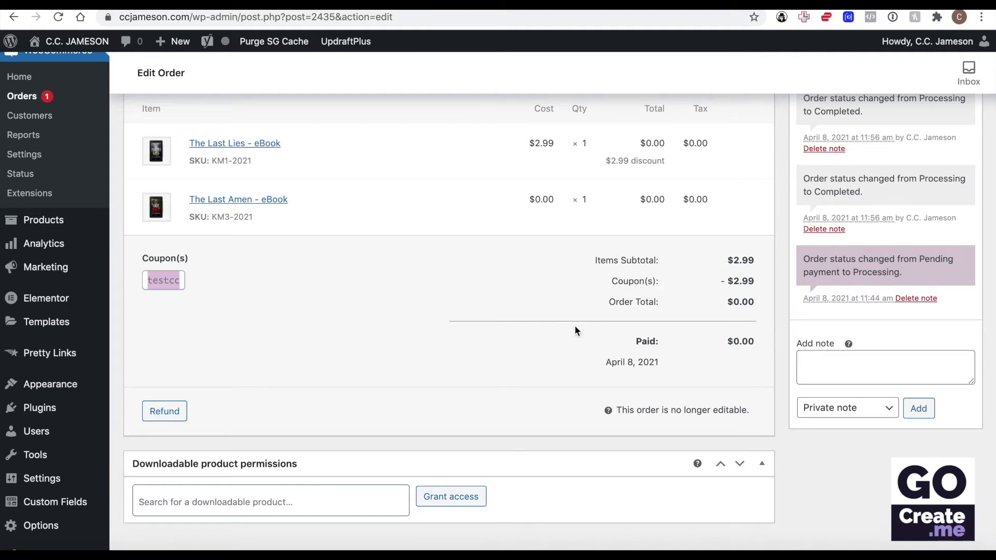
{"action": "scroll", "coordinate": [574, 324], "scroll_direction": "down", "scroll_amount": 1}
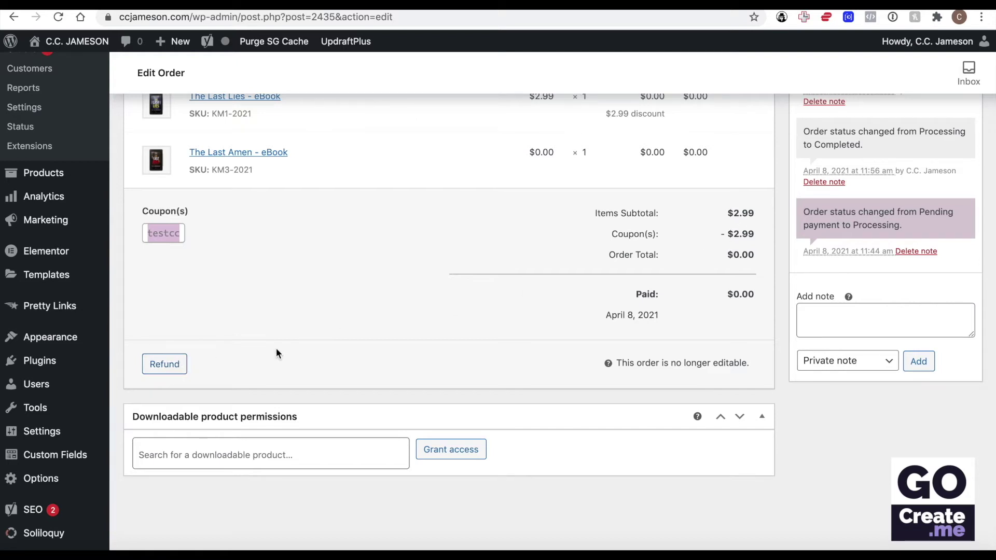
Open order #2435's refund form, entering then clearing a quantity of 1 for The Last Lies - eBook.
{"action": "left_click", "coordinate": [166, 365]}
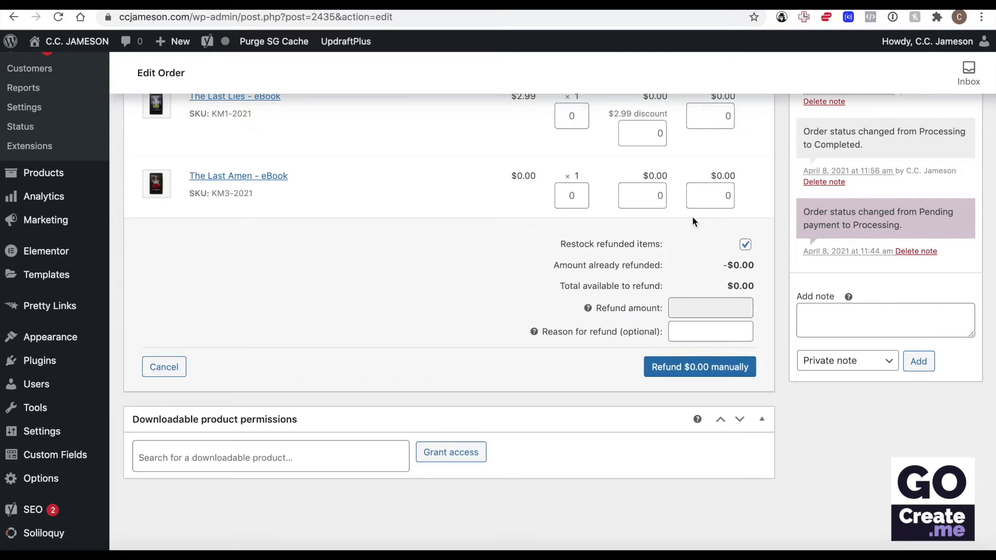
{"action": "scroll", "coordinate": [685, 214], "scroll_direction": "up", "scroll_amount": 2}
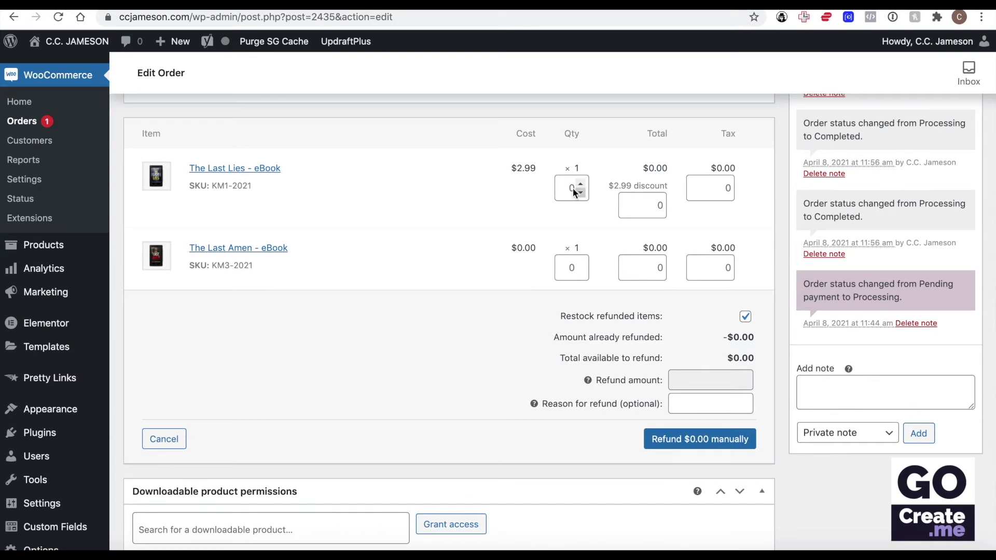
{"action": "left_click", "coordinate": [652, 212]}
{"action": "left_click", "coordinate": [723, 188]}
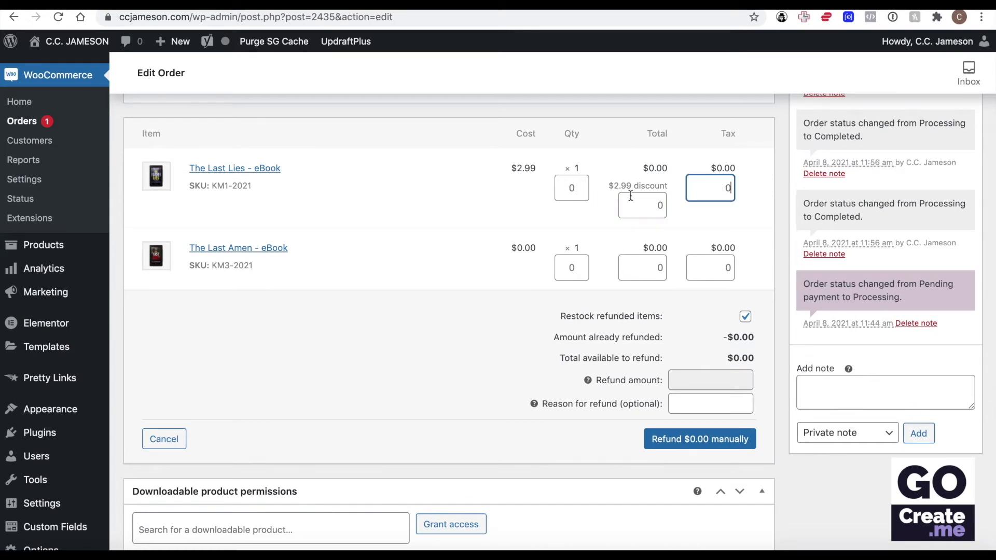
{"action": "left_click", "coordinate": [570, 192]}
{"action": "type", "text": "1"}
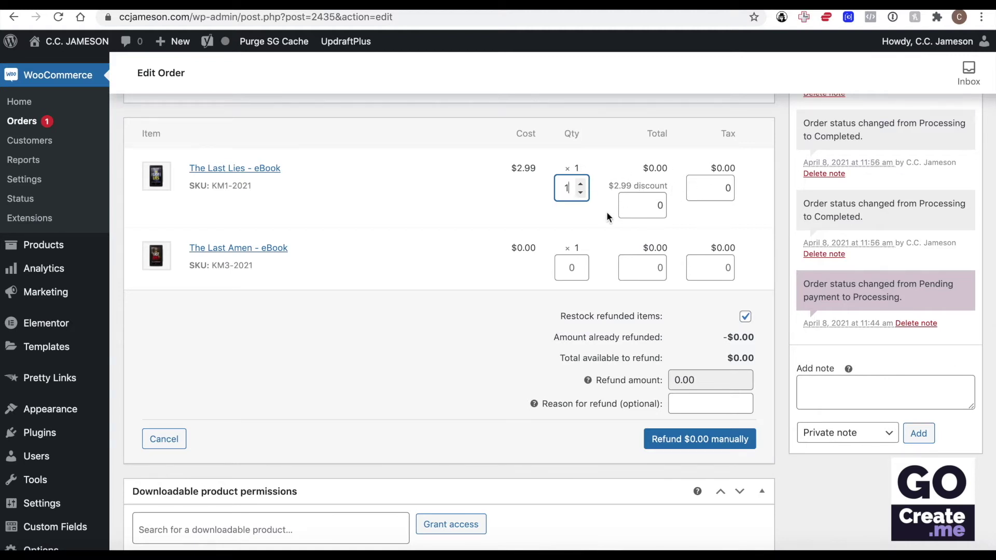
{"action": "key", "text": "BackSpace"}
{"action": "scroll", "coordinate": [693, 284], "scroll_direction": "down", "scroll_amount": 4}
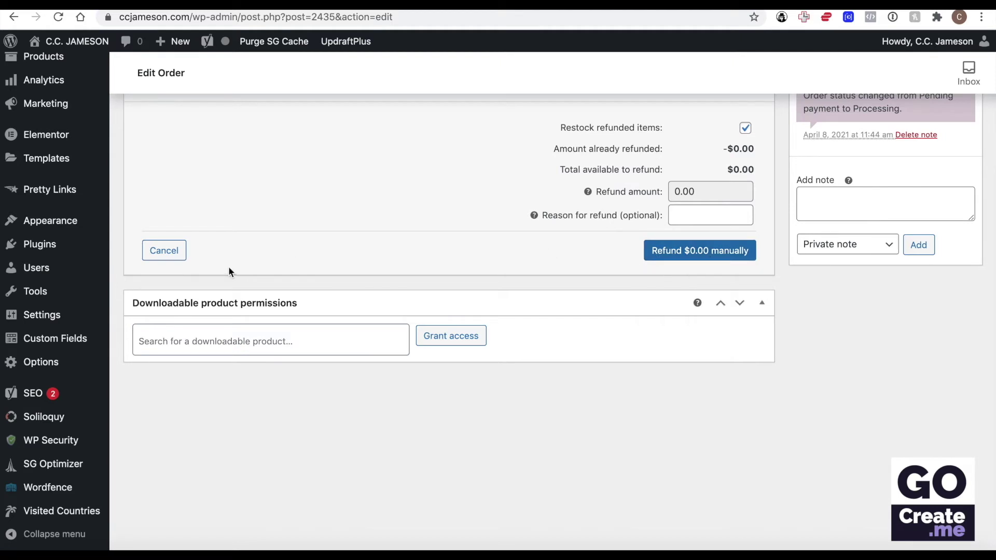
Check the refund amount field and leave the refund panel with no refund issued.
{"action": "left_click", "coordinate": [685, 191]}
{"action": "scroll", "coordinate": [686, 202], "scroll_direction": "up", "scroll_amount": 10}
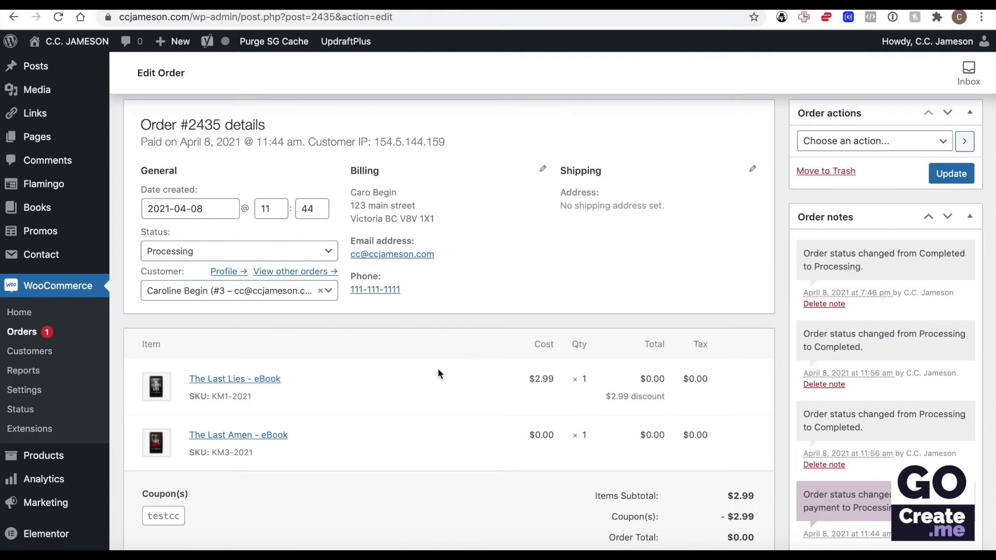
{"action": "scroll", "coordinate": [446, 376], "scroll_direction": "down", "scroll_amount": 2}
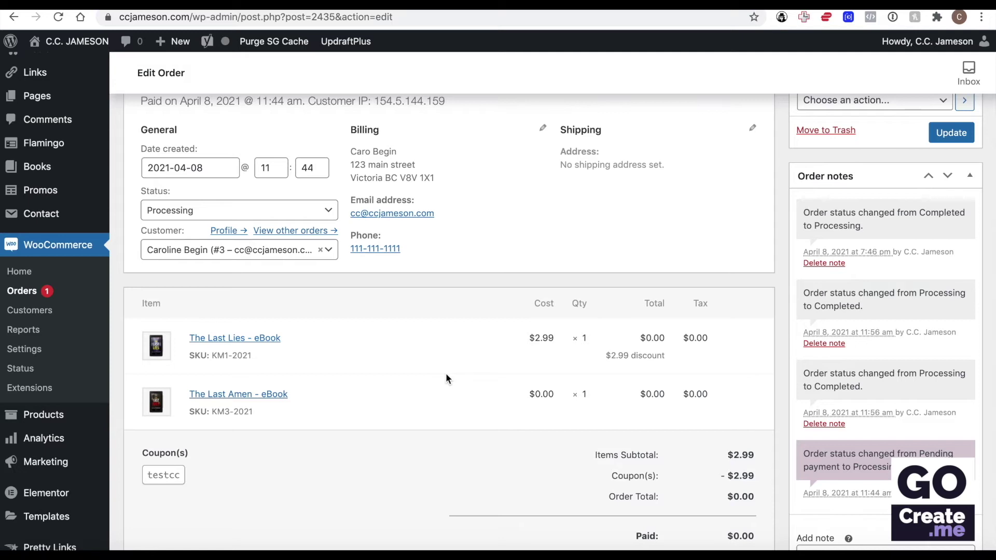
{"action": "scroll", "coordinate": [392, 290], "scroll_direction": "down", "scroll_amount": 3}
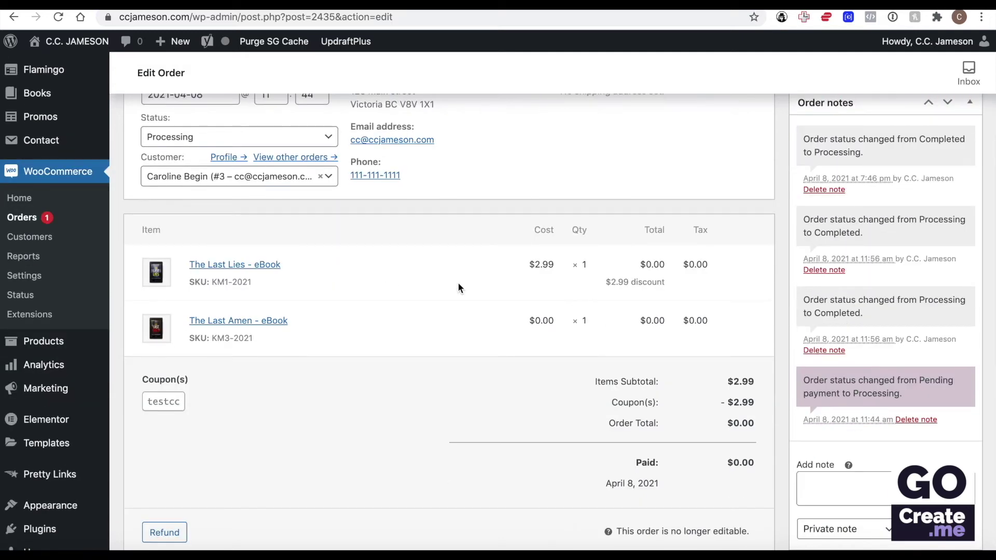
{"action": "scroll", "coordinate": [465, 313], "scroll_direction": "up", "scroll_amount": 5}
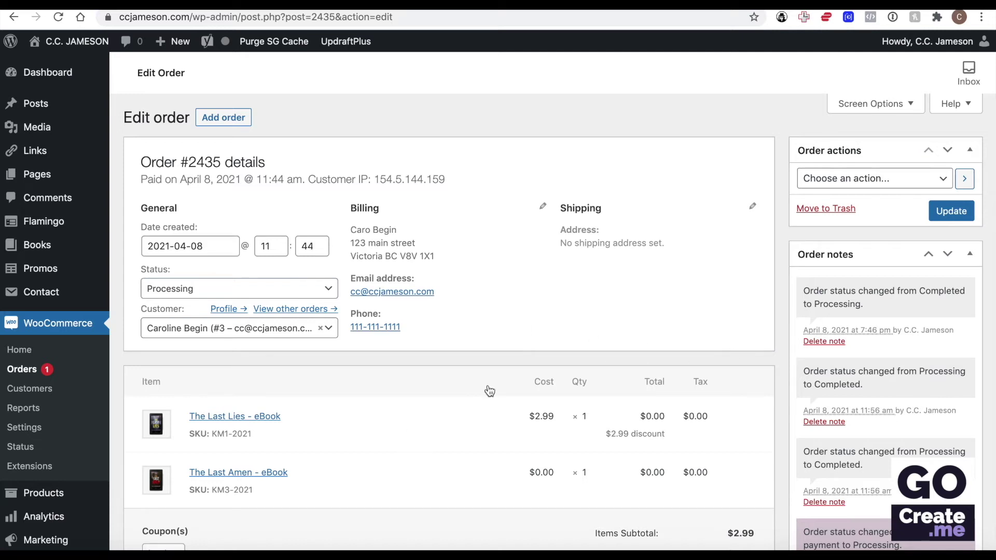
Go back through the Orders list to order #2435 and expand its Status choices.
{"action": "left_click", "coordinate": [20, 370]}
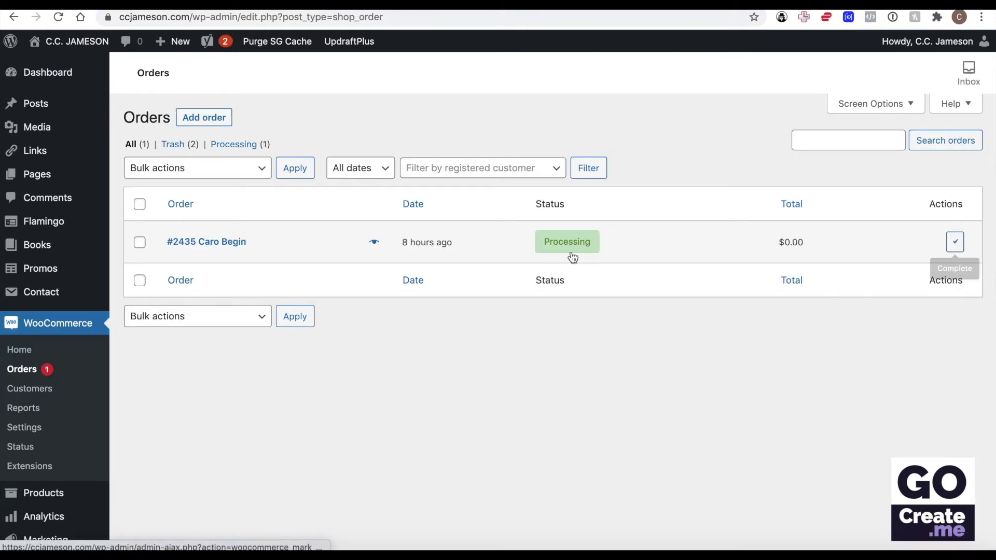
{"action": "left_click", "coordinate": [228, 248]}
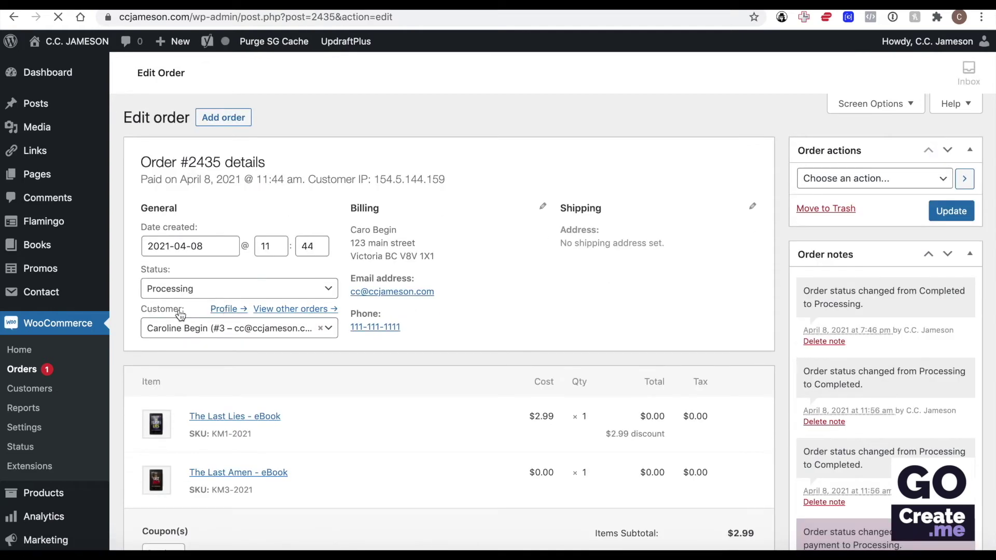
{"action": "left_click", "coordinate": [190, 289]}
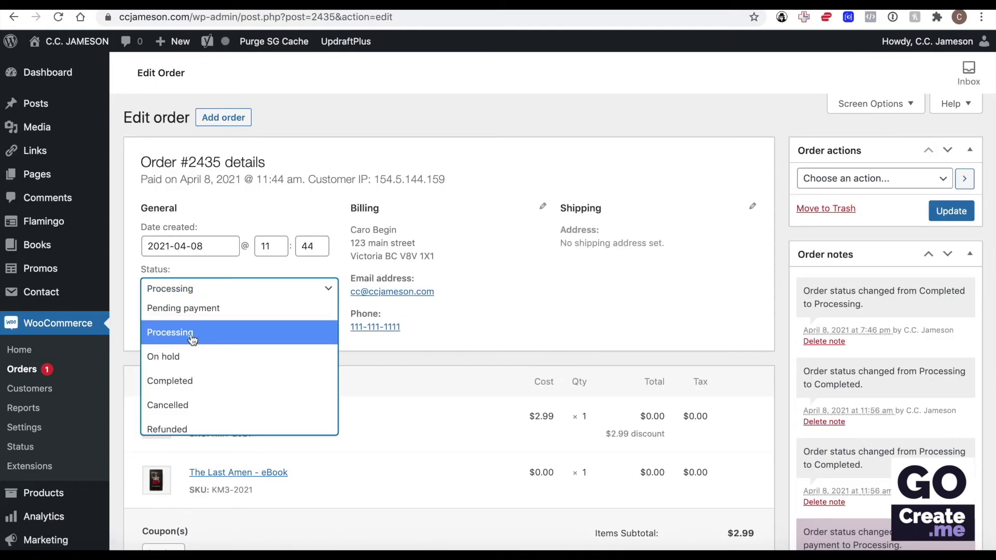
Set order #2435 to Completed and update it, leaving Order actions unchanged.
{"action": "left_click", "coordinate": [192, 380]}
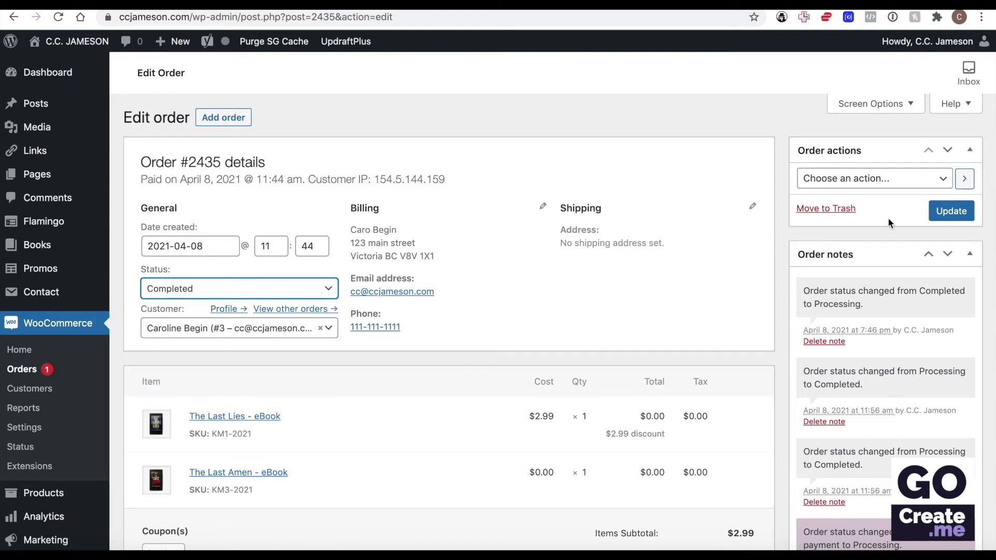
{"action": "left_click", "coordinate": [954, 213]}
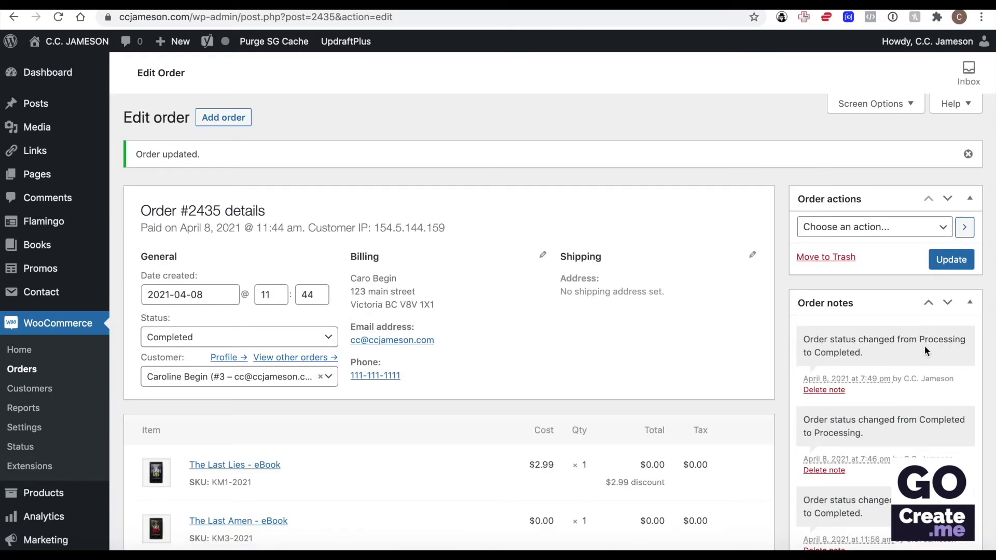
{"action": "scroll", "coordinate": [917, 358], "scroll_direction": "down", "scroll_amount": 2}
{"action": "scroll", "coordinate": [909, 365], "scroll_direction": "down", "scroll_amount": 4}
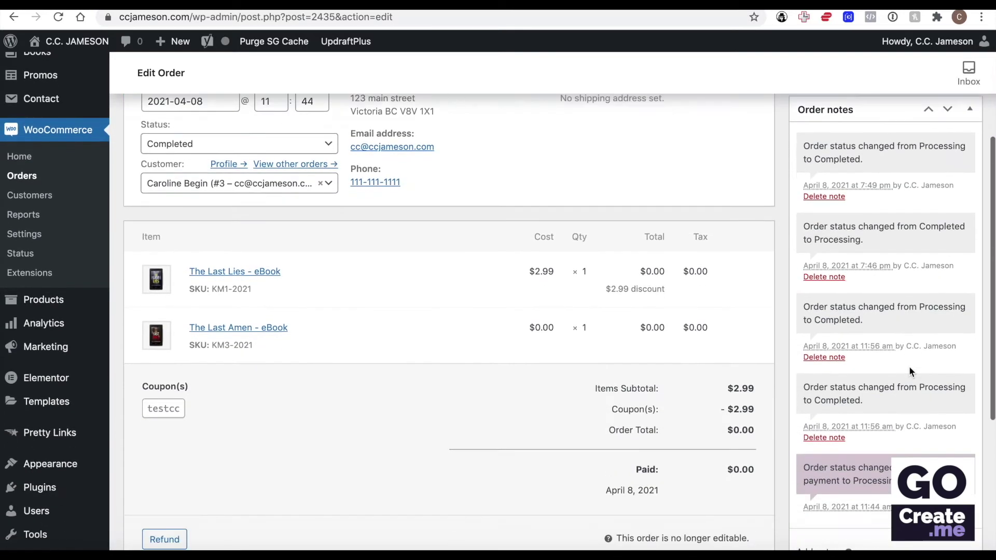
{"action": "scroll", "coordinate": [909, 366], "scroll_direction": "up", "scroll_amount": 3}
{"action": "scroll", "coordinate": [909, 366], "scroll_direction": "up", "scroll_amount": 3}
{"action": "left_click", "coordinate": [840, 227]}
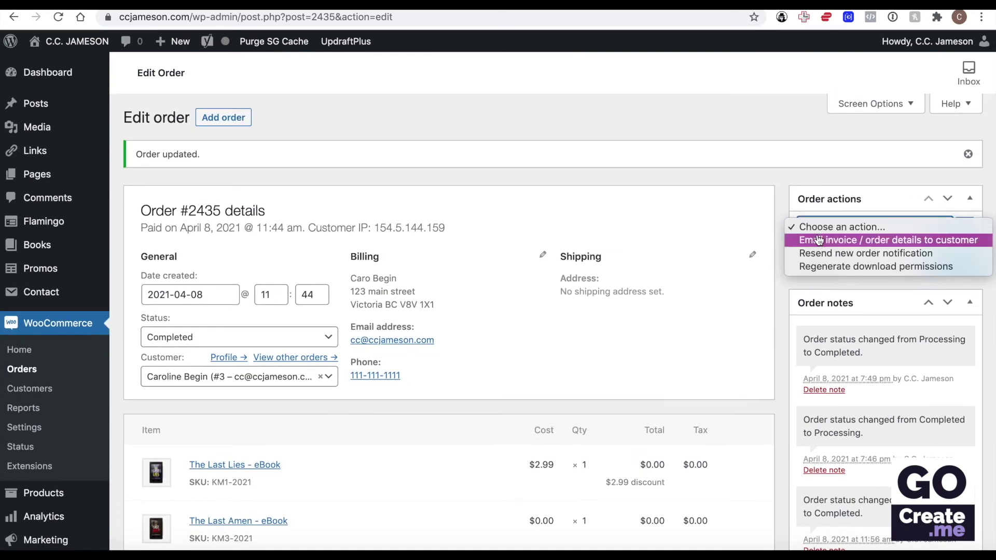
{"action": "left_click", "coordinate": [780, 284]}
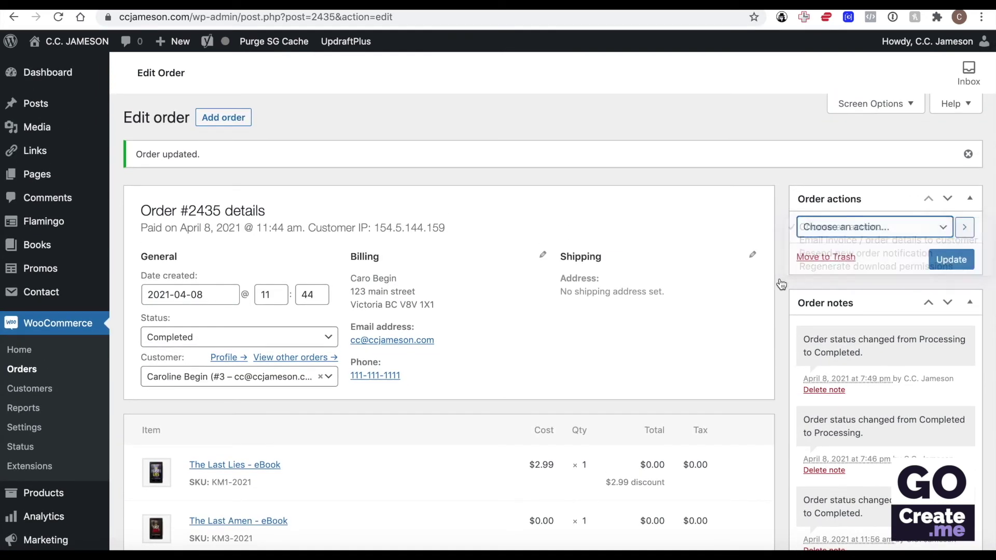
Add 'Testing note' to order #2435 with the note type set to Note to customer.
{"action": "scroll", "coordinate": [779, 288], "scroll_direction": "down", "scroll_amount": 4}
{"action": "scroll", "coordinate": [814, 182], "scroll_direction": "down", "scroll_amount": 4}
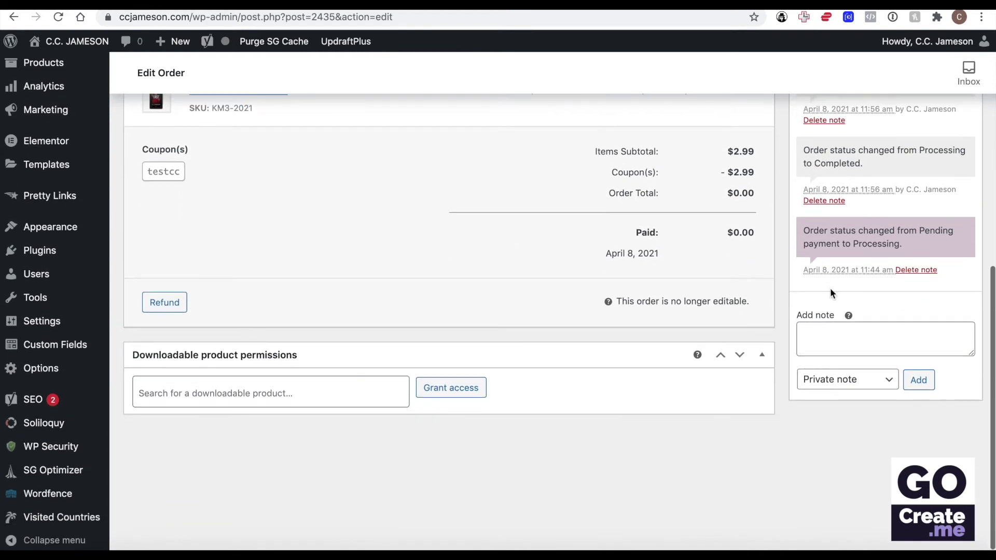
{"action": "left_click", "coordinate": [833, 331]}
{"action": "type", "text": "Testing"}
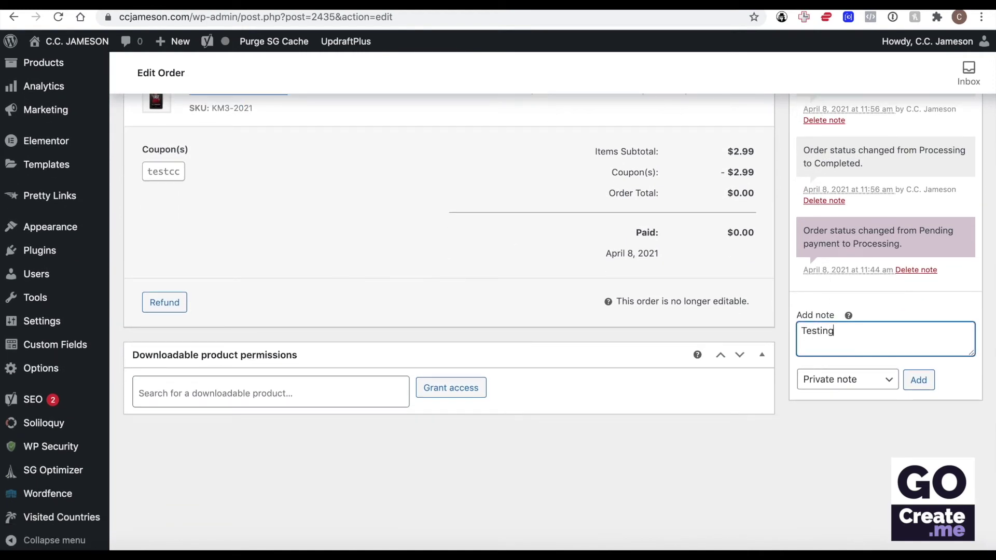
{"action": "type", "text": " note"}
{"action": "left_click", "coordinate": [848, 381]}
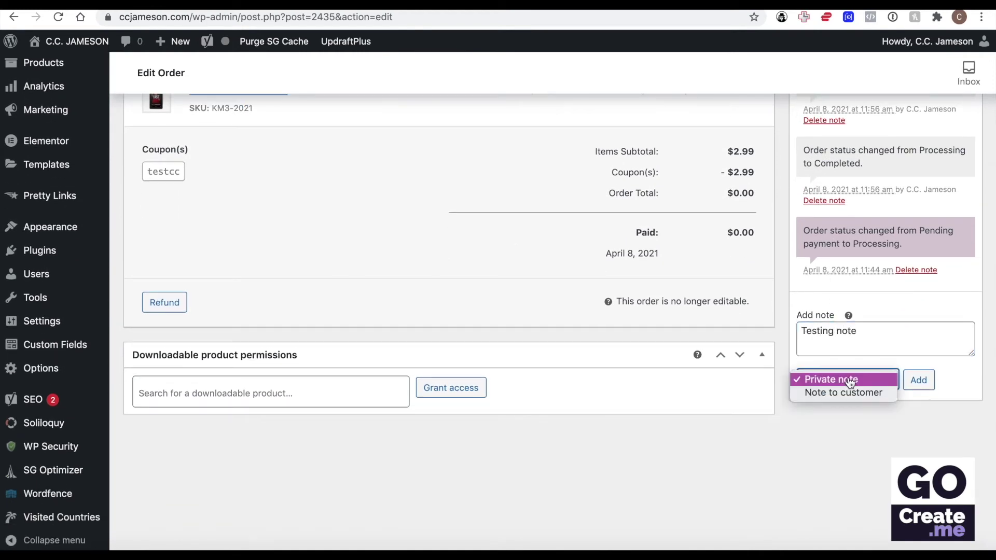
{"action": "left_click", "coordinate": [852, 394]}
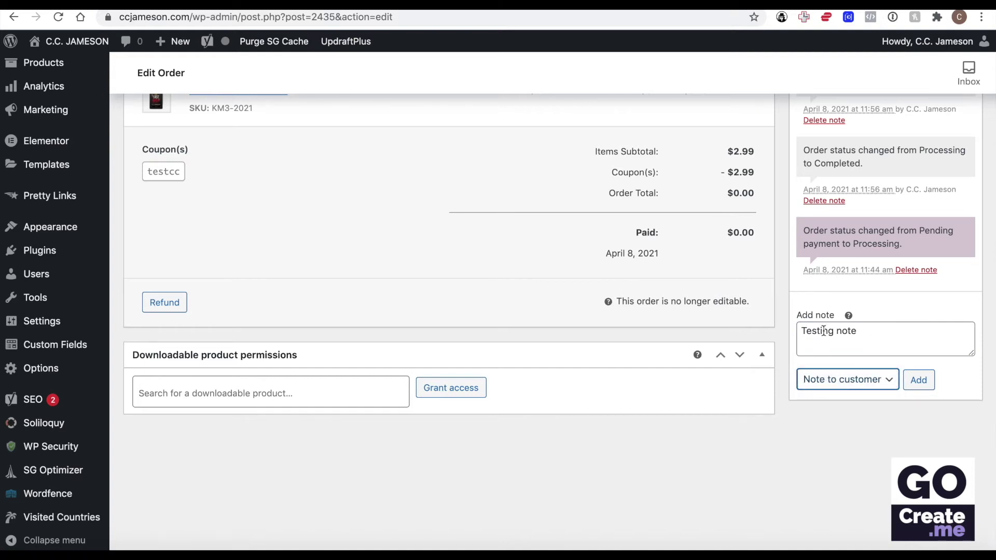
{"action": "triple_click", "coordinate": [850, 335]}
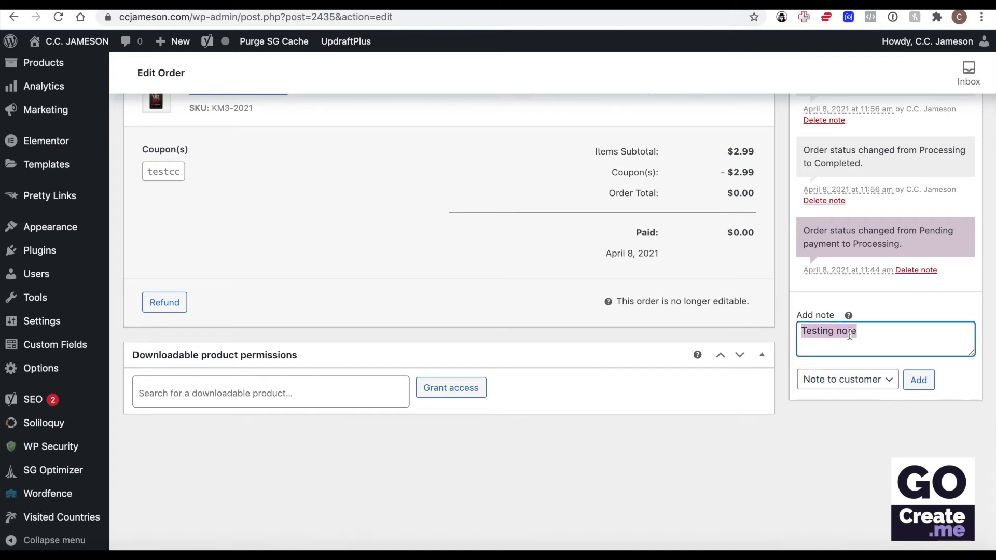
{"action": "left_click", "coordinate": [919, 380]}
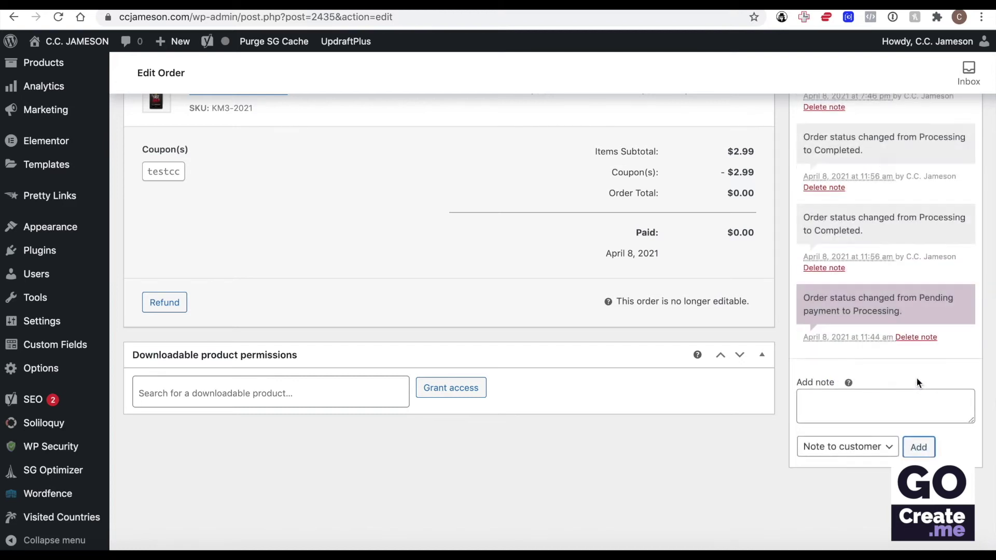
Scroll up the Edit Order page to confirm the 'Testing note' customer note.
{"action": "scroll", "coordinate": [915, 377], "scroll_direction": "up", "scroll_amount": 5}
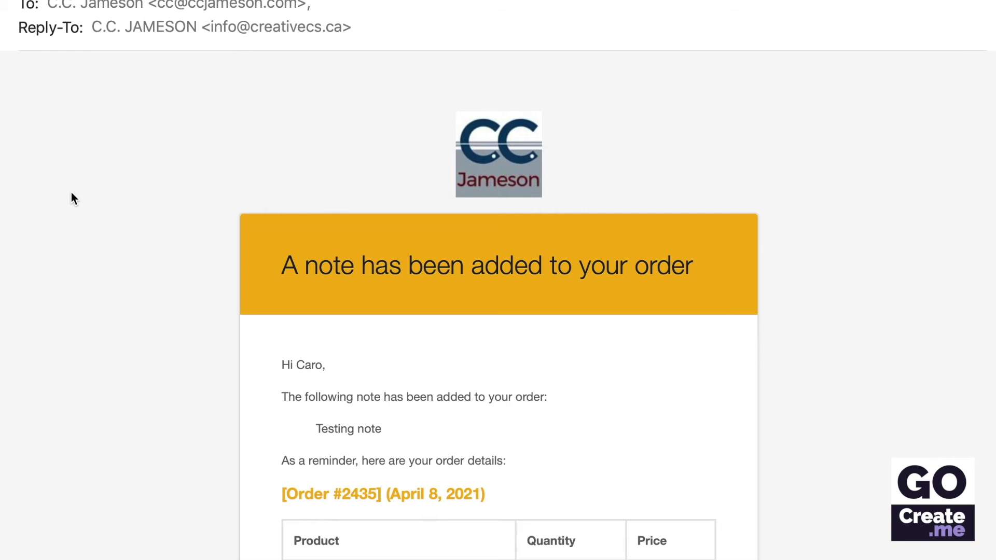
Scroll through the note email, then highlight the greeting lines of the #2435 'Thanks for shopping with us' email.
{"action": "scroll", "coordinate": [71, 193], "scroll_direction": "down", "scroll_amount": 5}
{"action": "scroll", "coordinate": [72, 193], "scroll_direction": "down", "scroll_amount": 5}
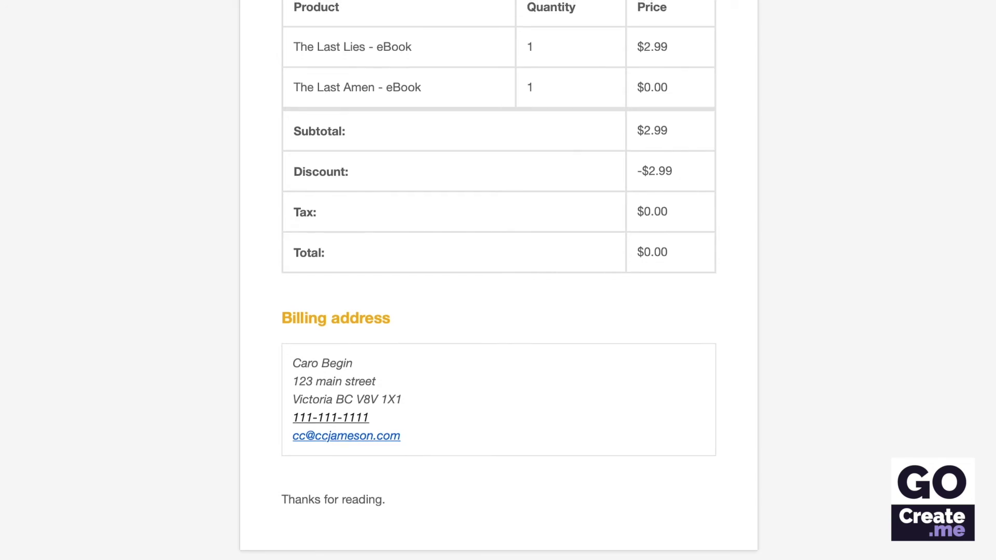
{"action": "scroll", "coordinate": [498, 280], "scroll_direction": "up", "scroll_amount": 9}
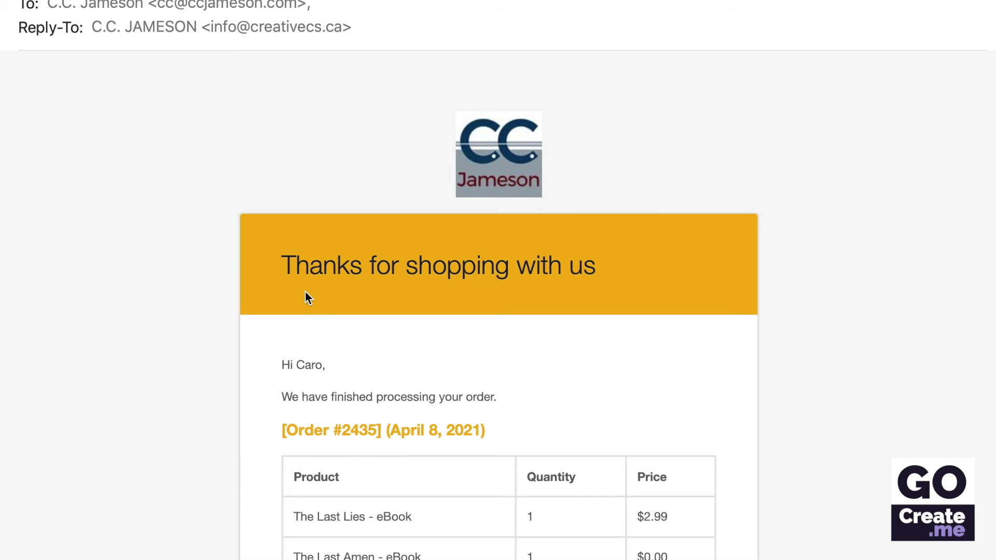
{"action": "left_click_drag", "start_coordinate": [290, 365], "coordinate": [500, 401]}
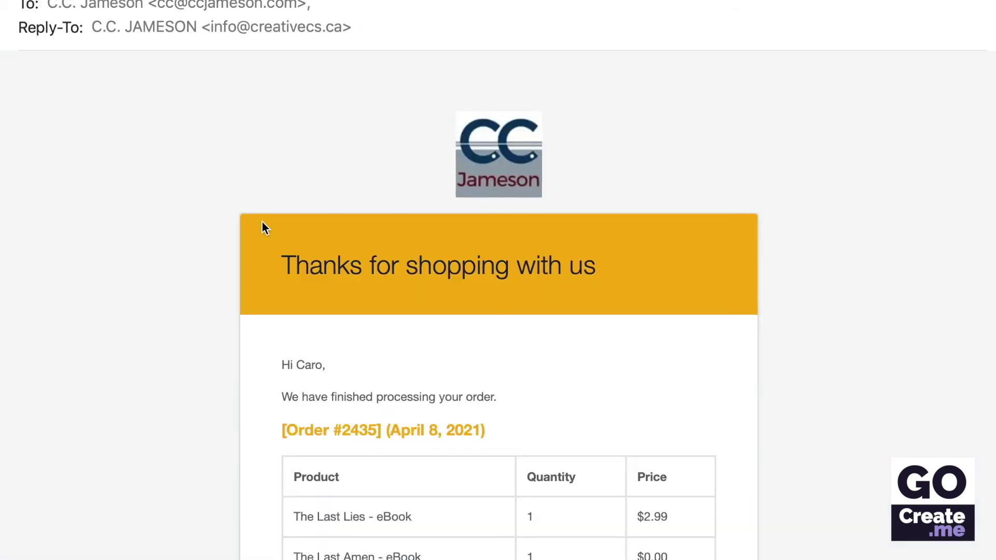
Read down the BookFunnel 'Your books are here!' email with download links for The Last Lies and The Last Amen.
{"action": "scroll", "coordinate": [280, 280], "scroll_direction": "down", "scroll_amount": 1}
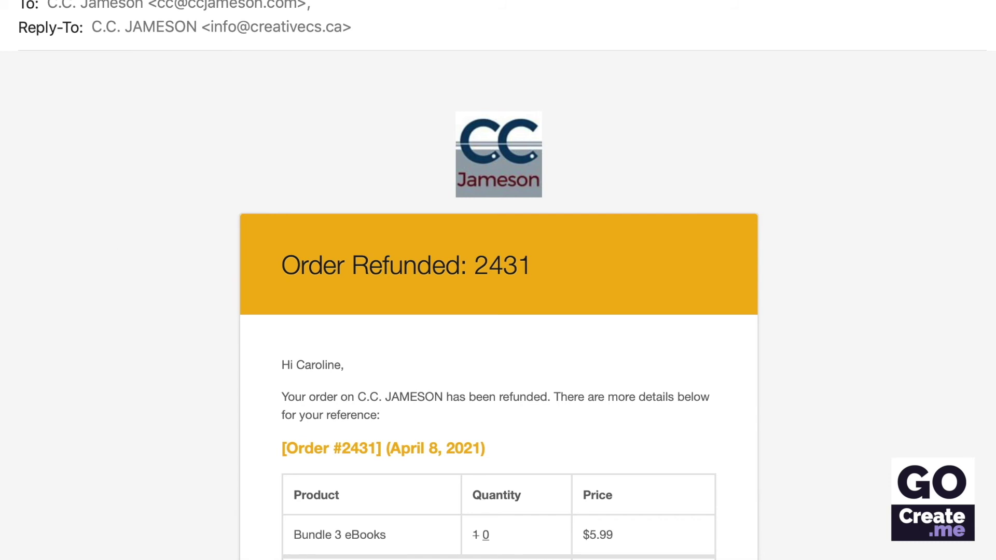
Move down the inbox past the PayPal receipt to Printful's 'Order #1795 successfully submitted' email.
{"action": "key", "text": "Down"}
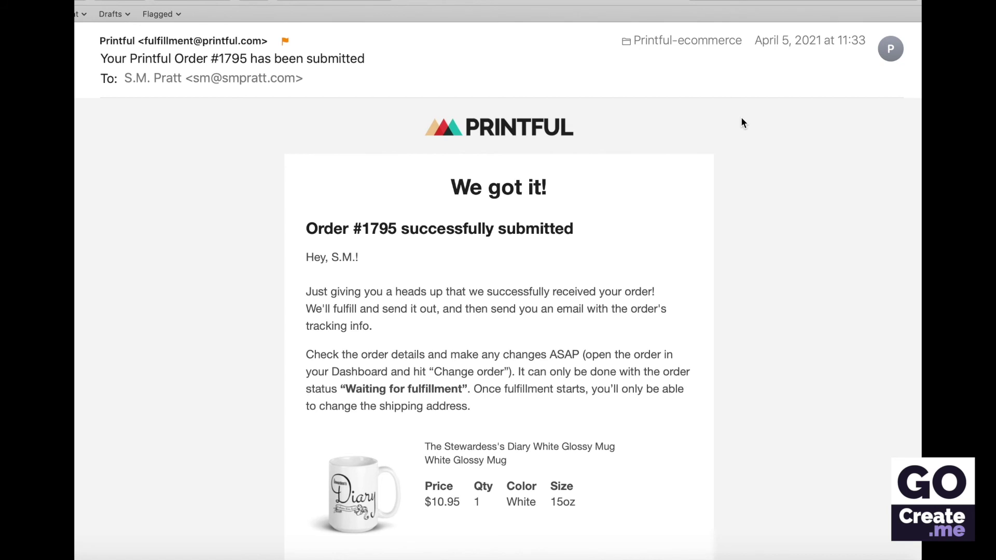
Highlight Printful's 'Once fulfillment starts…' shipping-address sentence, then review the addresses below it.
{"action": "scroll", "coordinate": [786, 191], "scroll_direction": "down", "scroll_amount": 2}
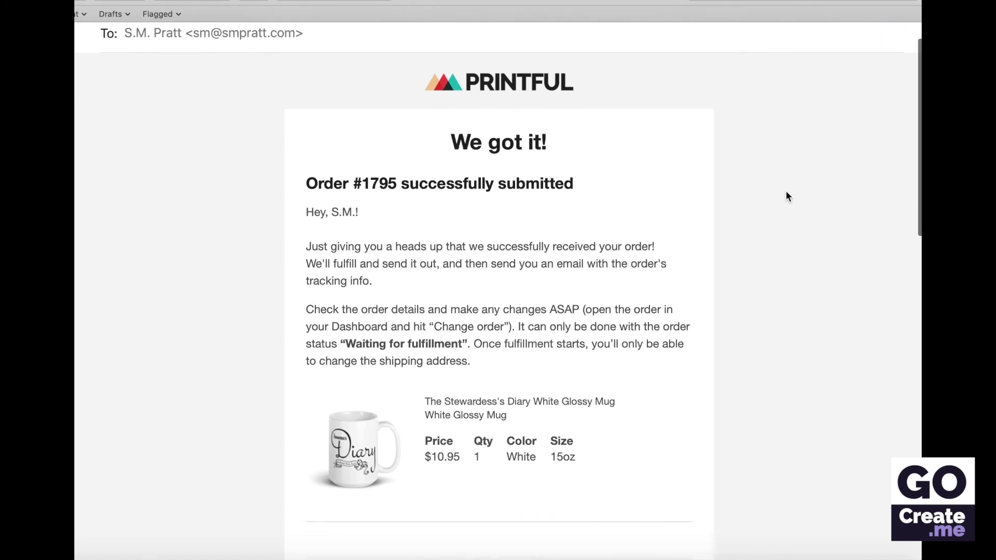
{"action": "left_click_drag", "start_coordinate": [470, 359], "coordinate": [474, 343]}
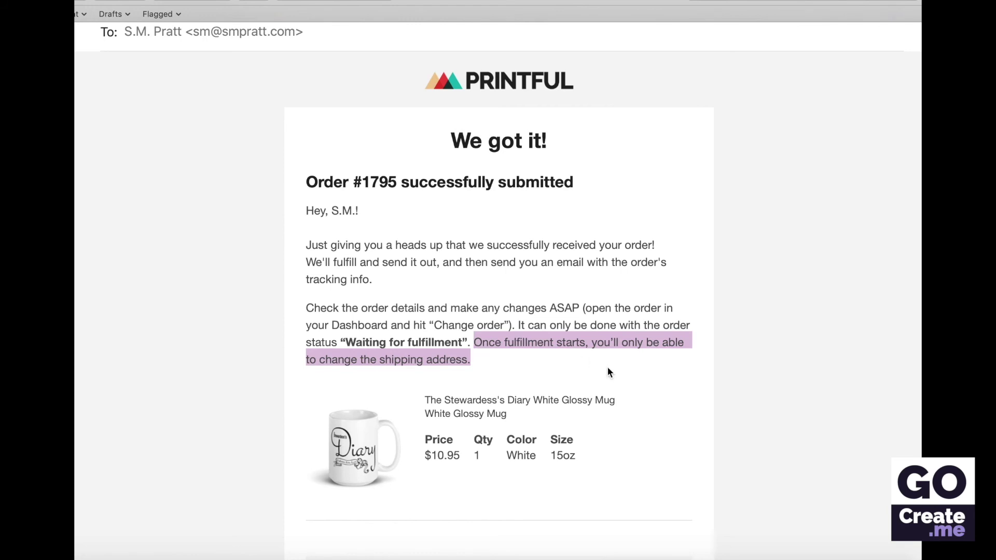
{"action": "scroll", "coordinate": [608, 368], "scroll_direction": "down", "scroll_amount": 2}
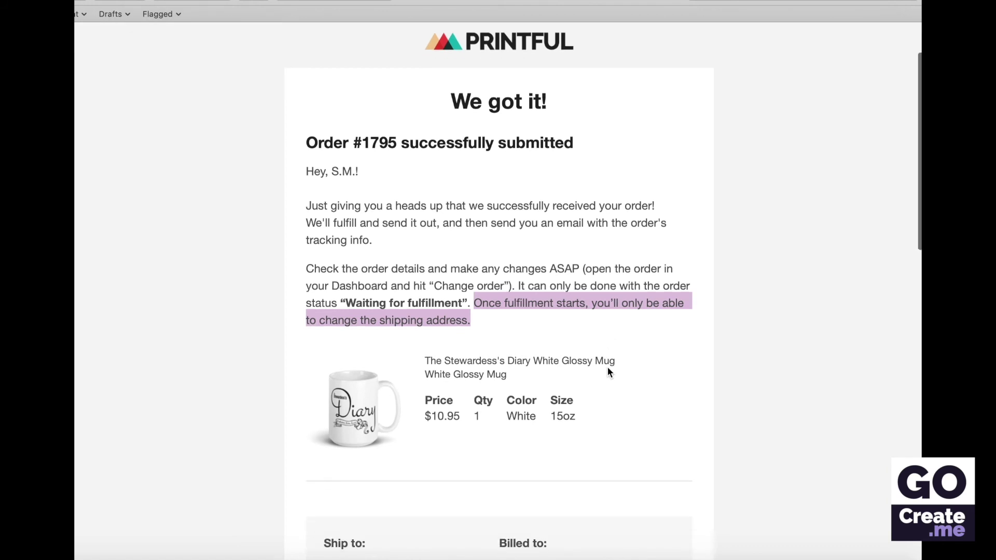
{"action": "scroll", "coordinate": [607, 368], "scroll_direction": "down", "scroll_amount": 1}
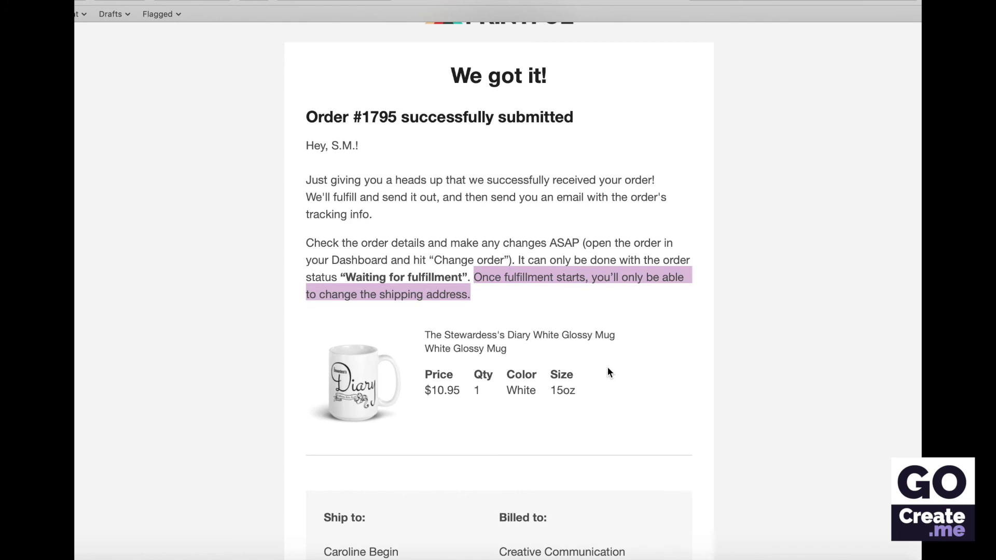
{"action": "scroll", "coordinate": [607, 368], "scroll_direction": "up", "scroll_amount": 5}
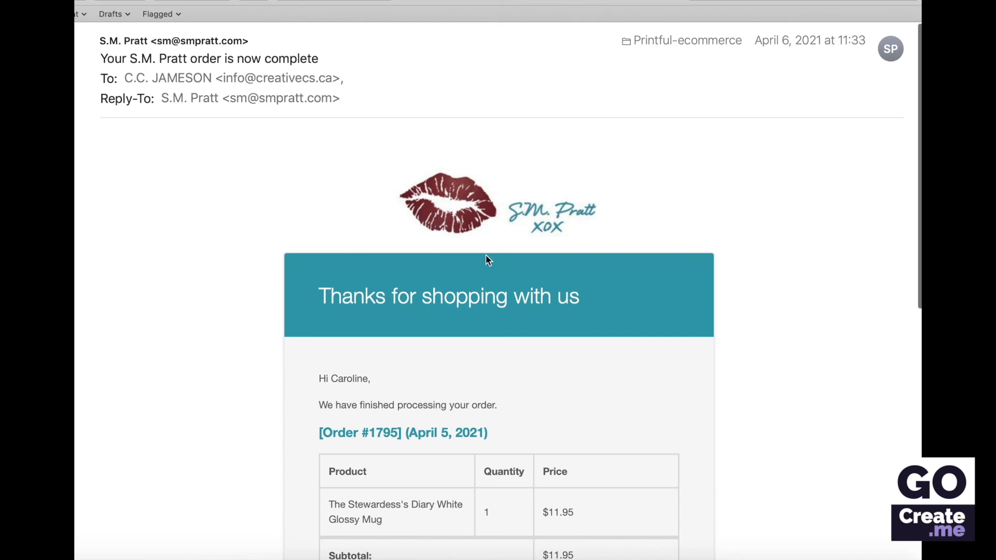
Scroll through the order #1795 'order is now complete' email's order table and totals.
{"action": "scroll", "coordinate": [488, 256], "scroll_direction": "down", "scroll_amount": 3}
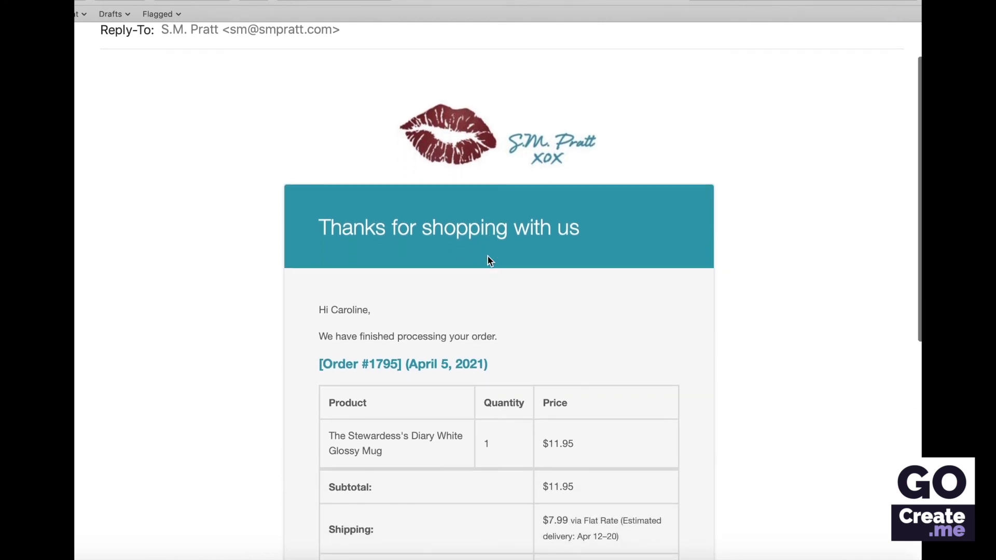
{"action": "scroll", "coordinate": [489, 261], "scroll_direction": "down", "scroll_amount": 5}
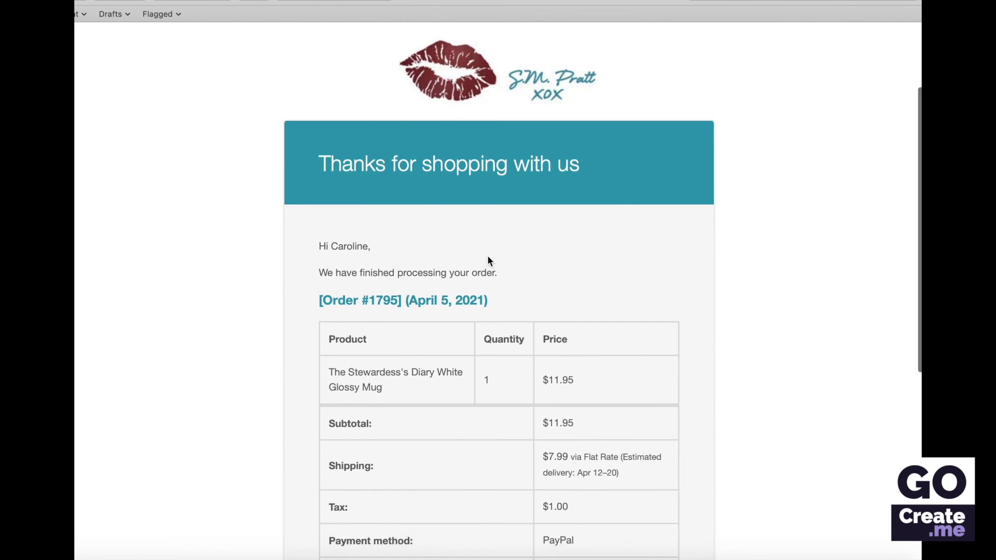
{"action": "scroll", "coordinate": [488, 259], "scroll_direction": "down", "scroll_amount": 2}
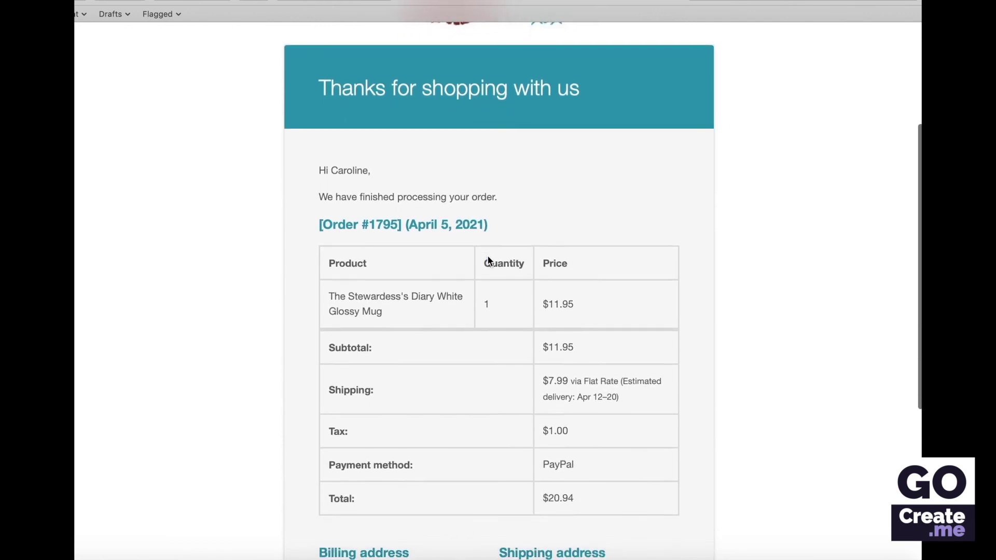
{"action": "scroll", "coordinate": [557, 304], "scroll_direction": "down", "scroll_amount": 1}
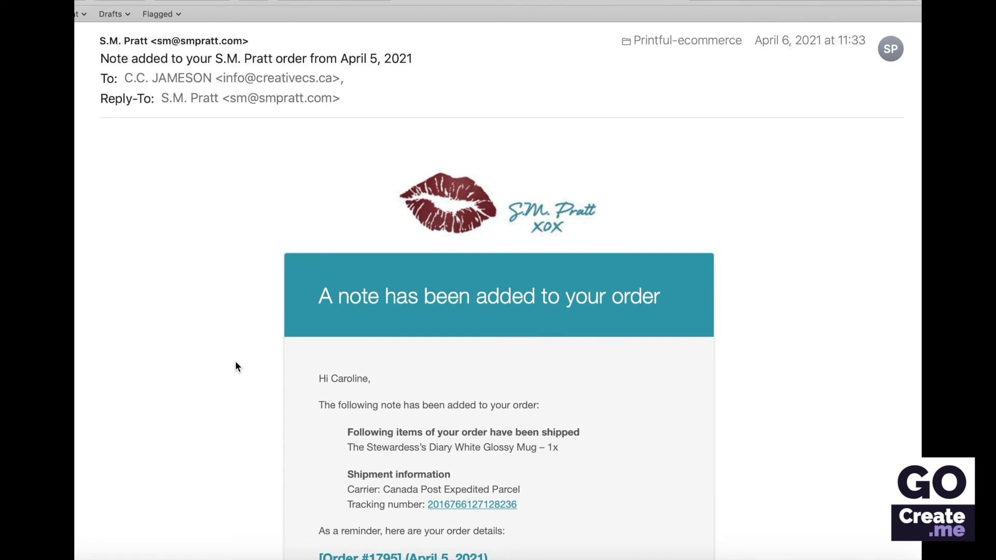
Read down the #1795 'Note added' email with Canada Post Expedited Parcel tracking and $7.99 flat-rate shipping.
{"action": "scroll", "coordinate": [386, 354], "scroll_direction": "down", "scroll_amount": 1}
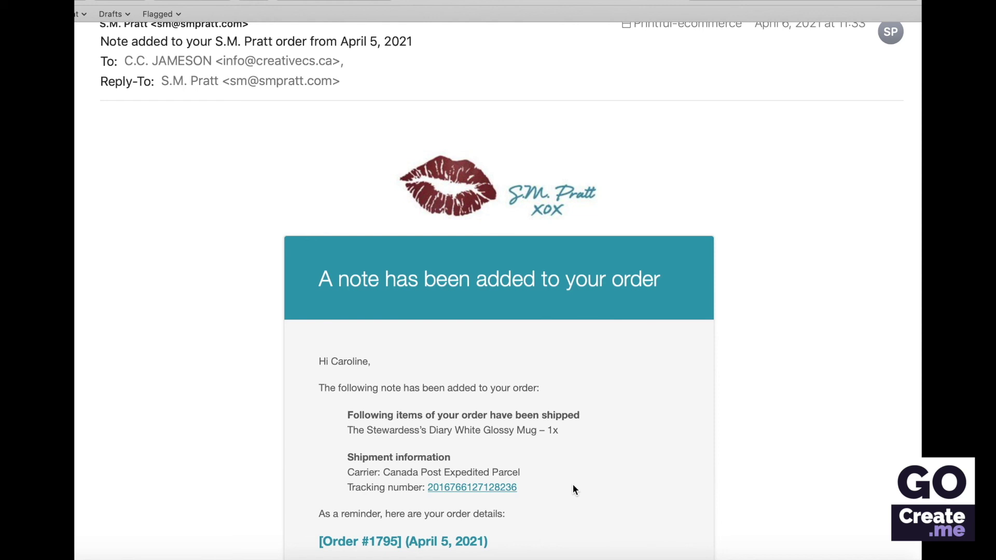
{"action": "scroll", "coordinate": [573, 485], "scroll_direction": "down", "scroll_amount": 5}
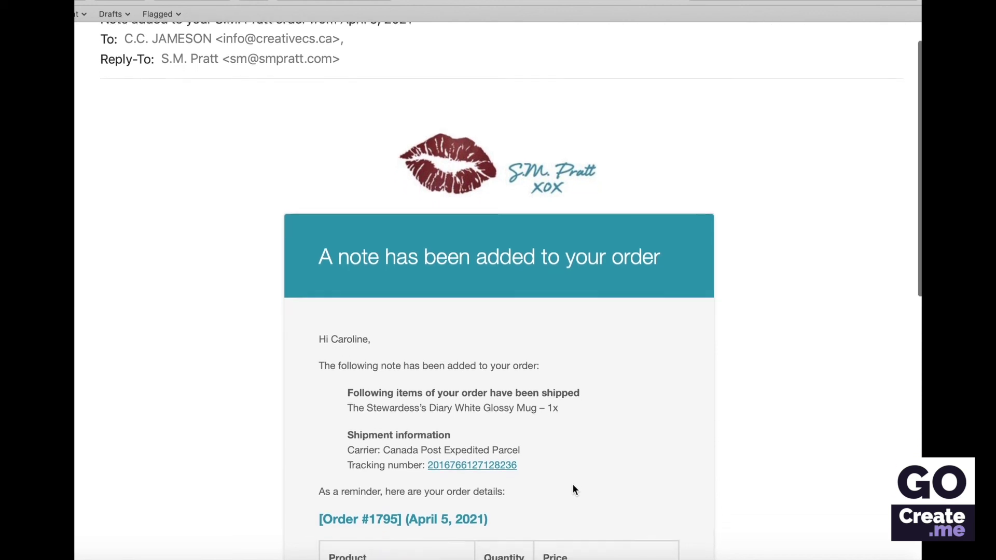
{"action": "scroll", "coordinate": [573, 487], "scroll_direction": "down", "scroll_amount": 4}
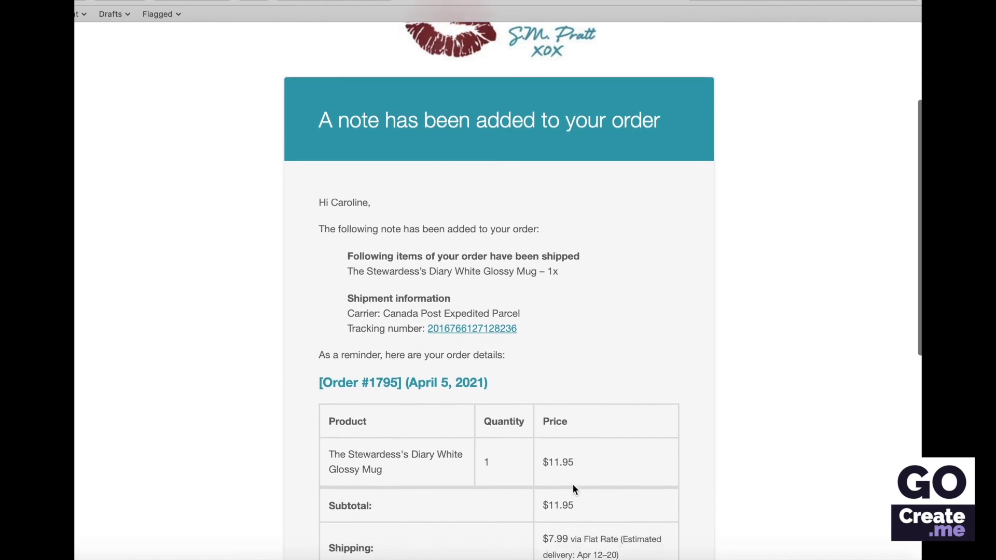